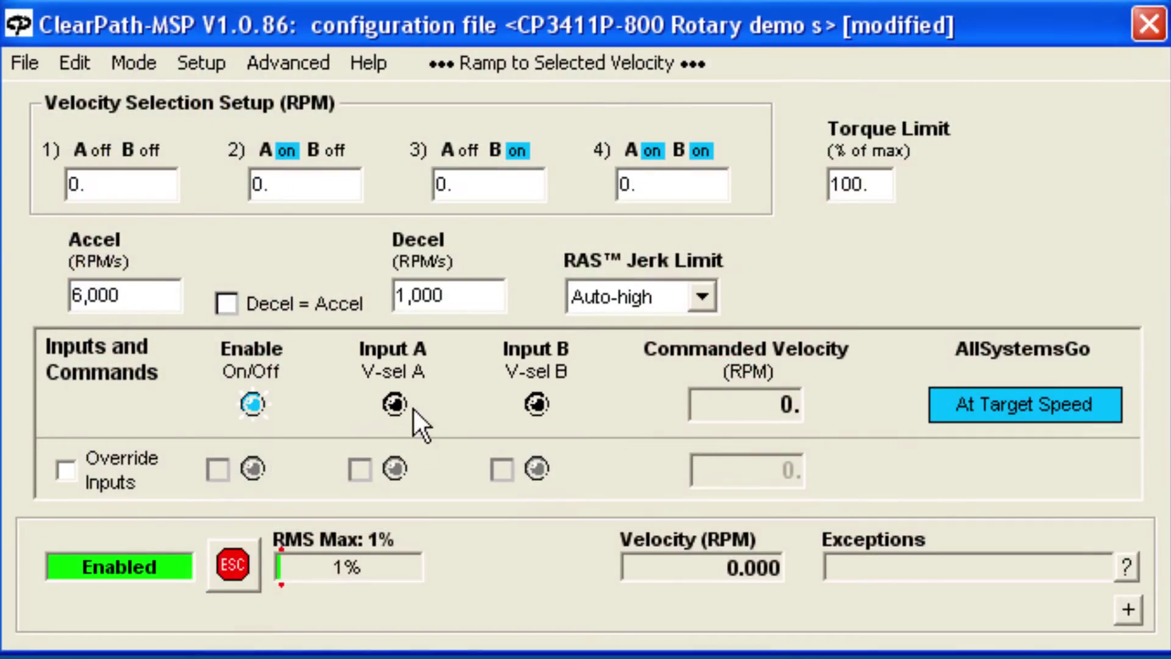
Step: Set speed 2 to +1,200 RPM and acceleration to 6,000 RPM/s, match deceleration, and show the scope
double_click(319, 184)
text(12)
text(00)
double_click(157, 290)
text(1200)
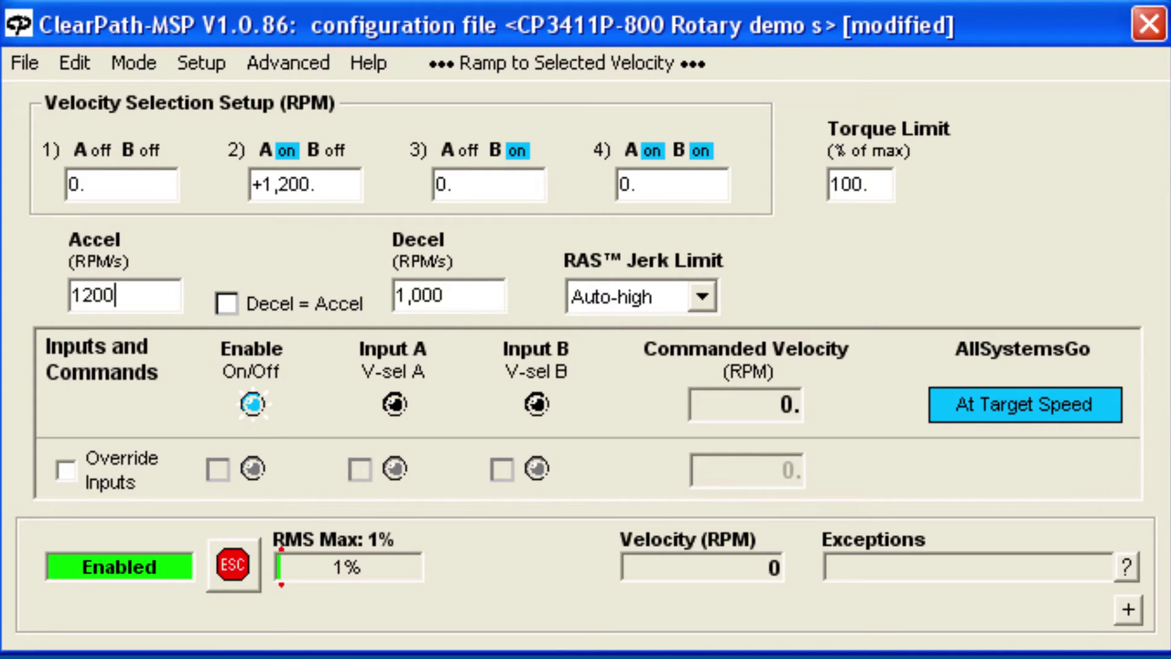
key(Return)
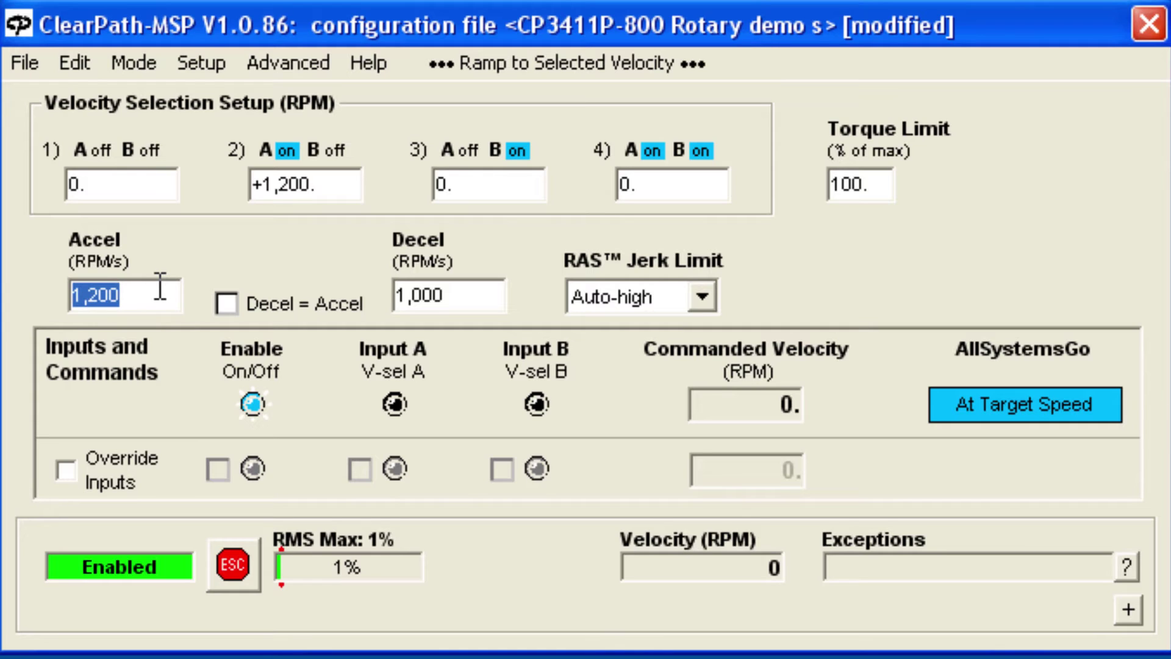
click(230, 304)
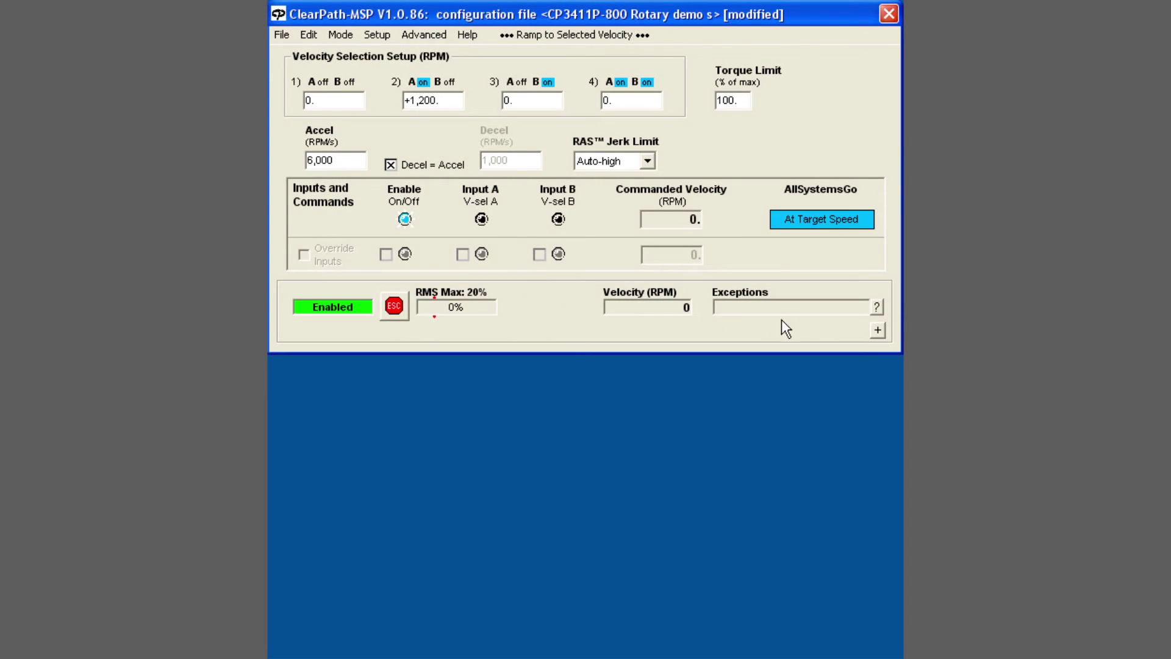
click(877, 331)
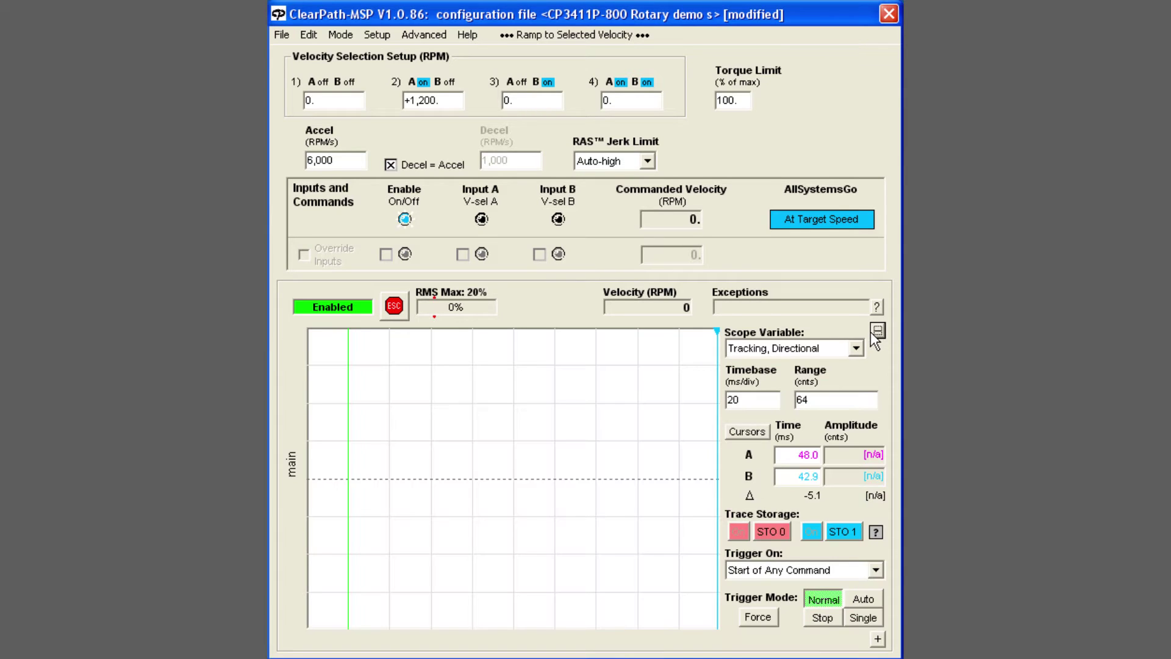
Step: Set the scope variable to Actual Velocity
click(856, 349)
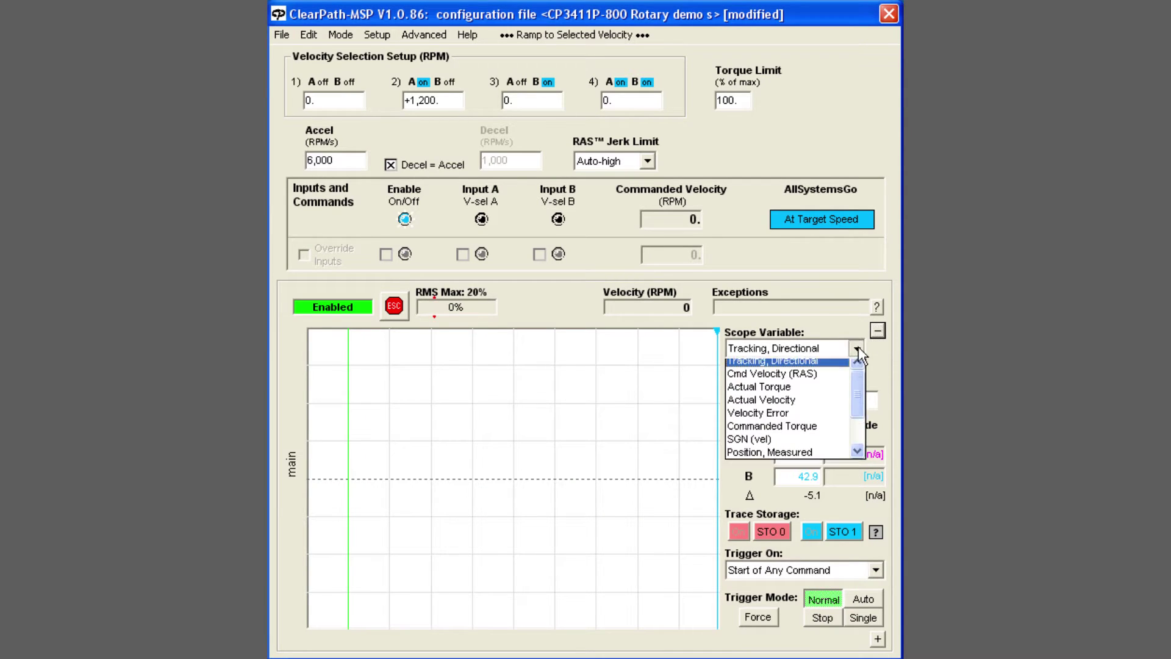
click(789, 405)
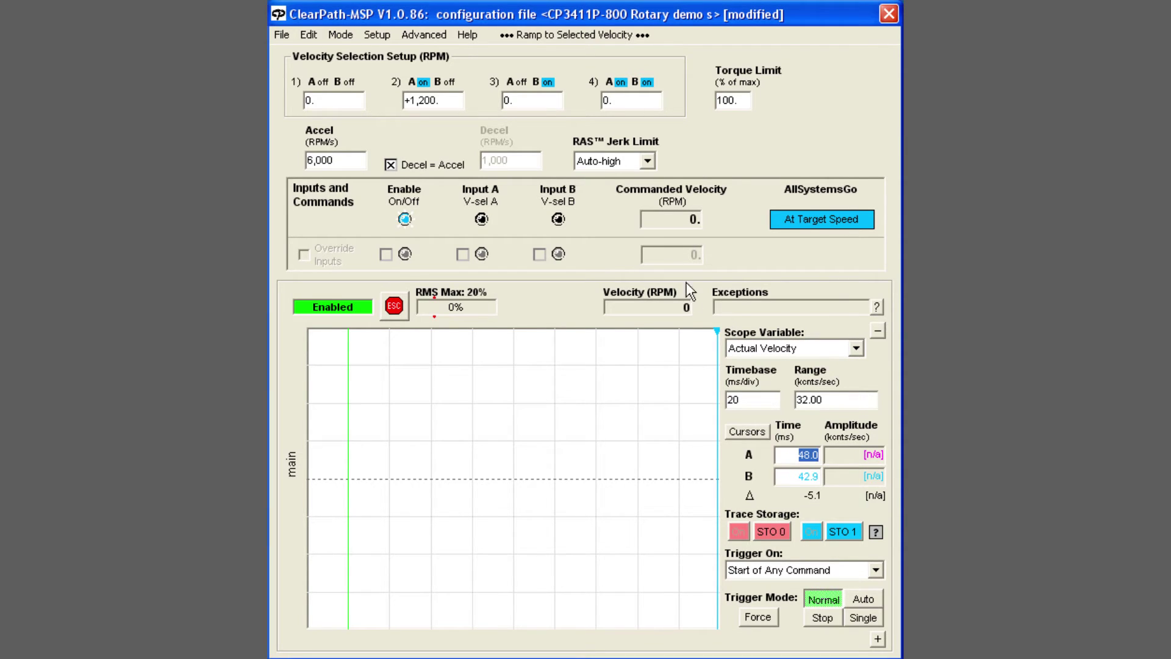
Step: Enter -600 RPM for speed 3 and 15,000 RPM/s for acceleration
click(531, 103)
text(-6)
text(00)
key(Return)
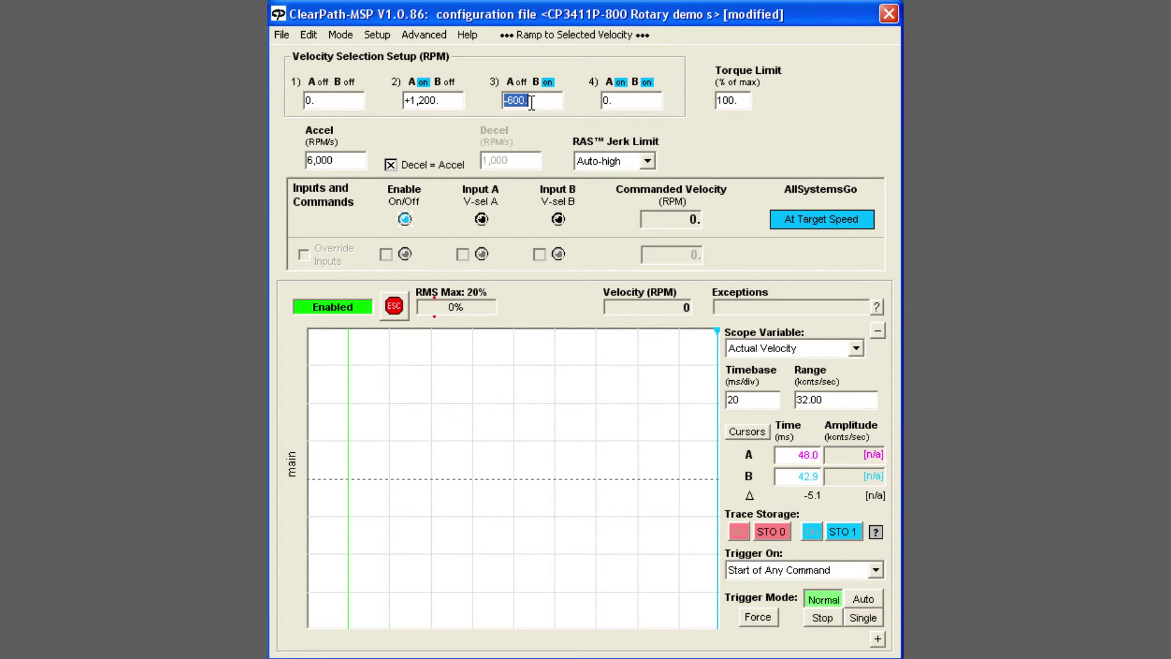
click(359, 160)
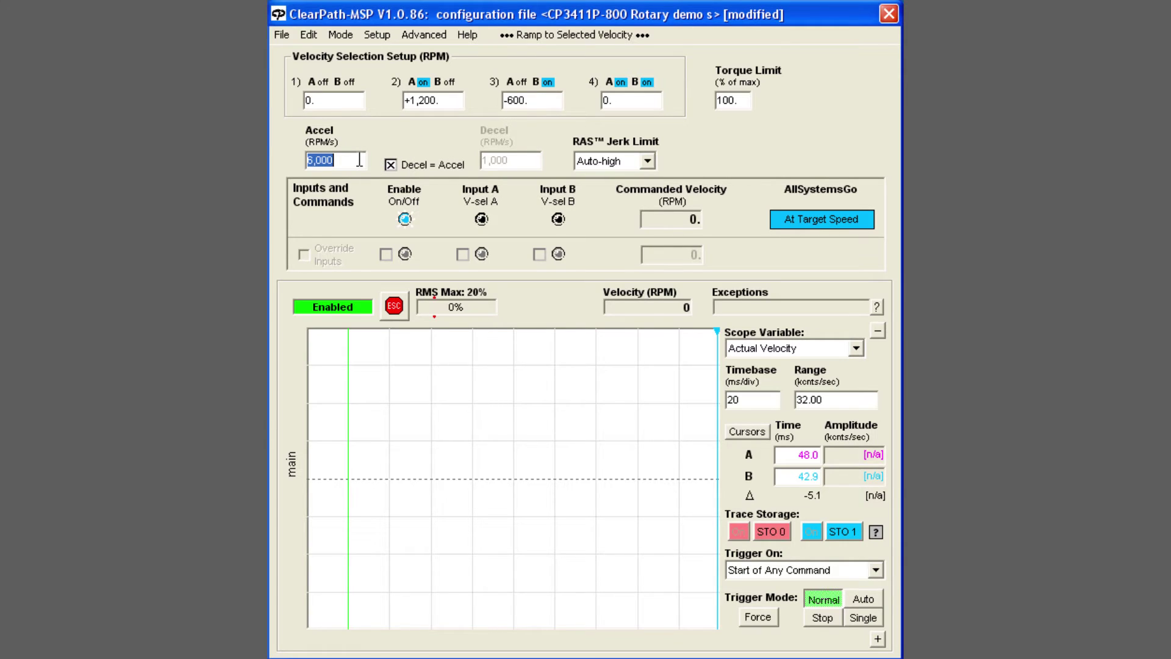
text(15000)
key(Return)
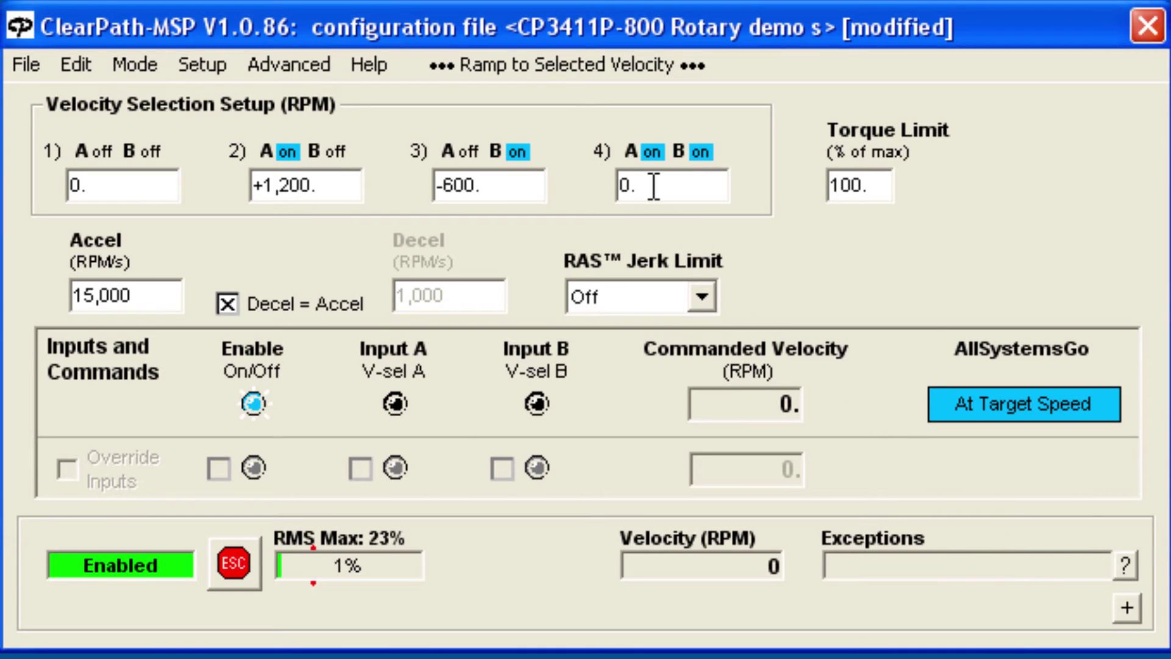
Step: Select speed 4's value for editing
double_click(653, 185)
Step: Replace speed 4's value with +0.5 RPM
key(BackSpace)
text(.5)
key(Return)
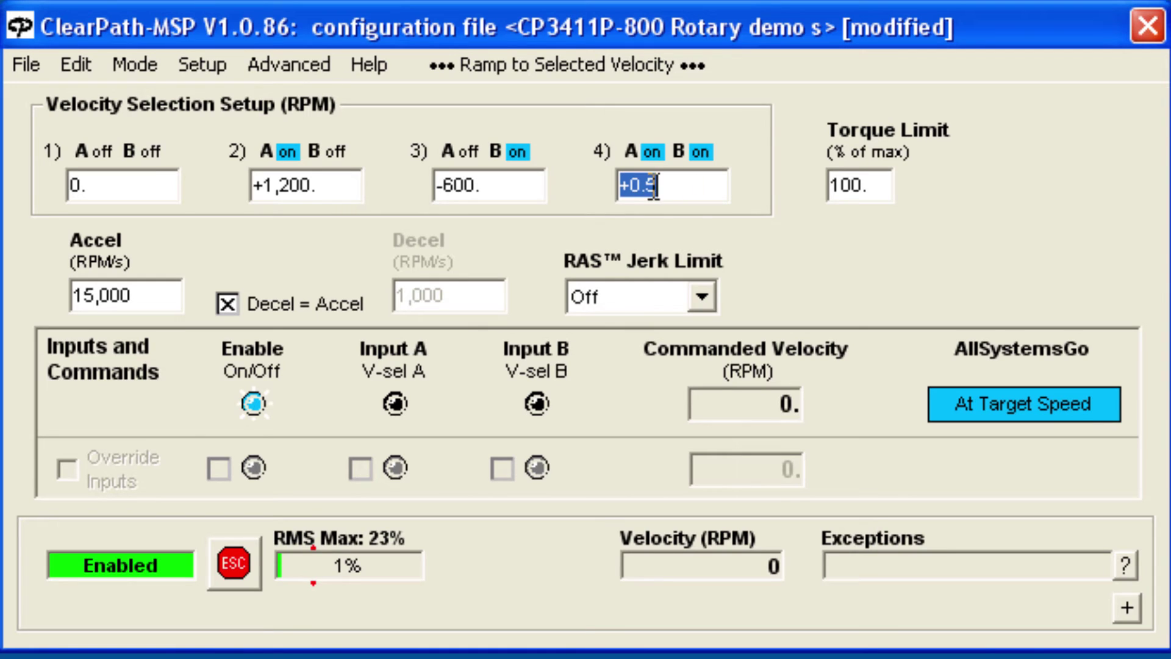